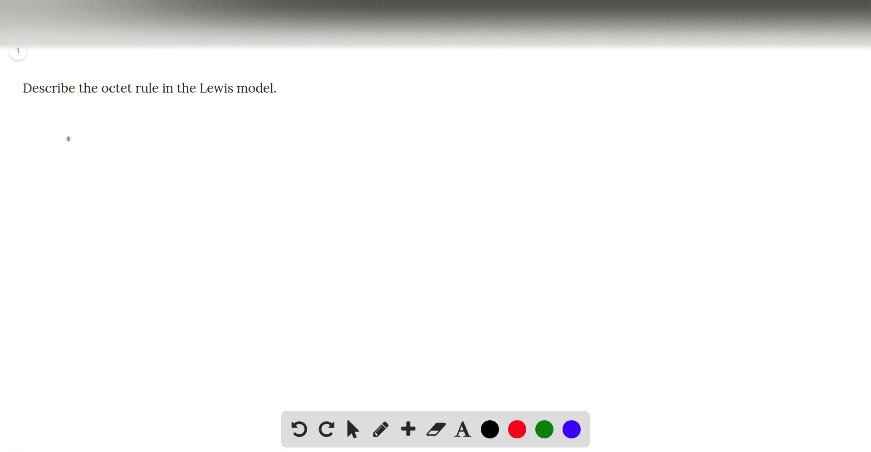
# Handwrite N2, an arrow after it, and the first nitrogen symbol N.
pyautogui.moveTo(61, 145)
pyautogui.mouseDown()
pyautogui.moveTo(73, 144)
pyautogui.moveTo(71, 132)
pyautogui.moveTo(93, 148)
pyautogui.mouseUp()
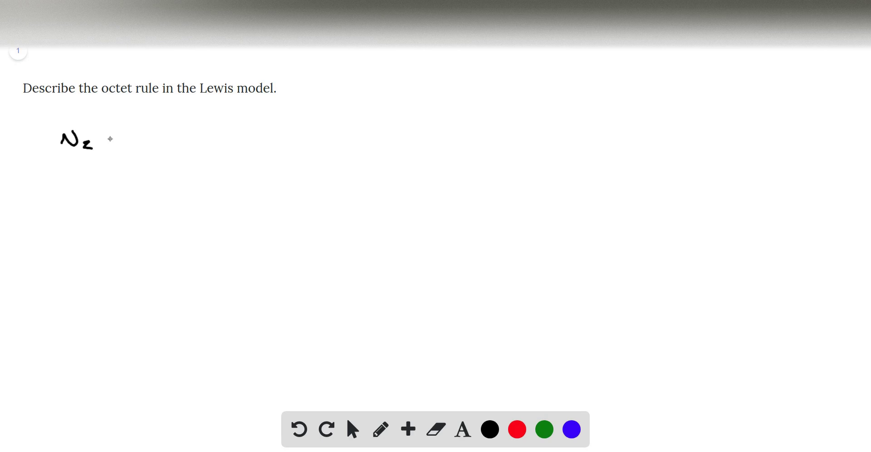
pyautogui.moveTo(108, 137); pyautogui.dragTo(133, 142)
pyautogui.moveTo(162, 147); pyautogui.dragTo(182, 134)
# Write the second N with its electron dots and loop a shared electron pair between the nitrogens.
pyautogui.moveTo(226, 146); pyautogui.dragTo(247, 135)
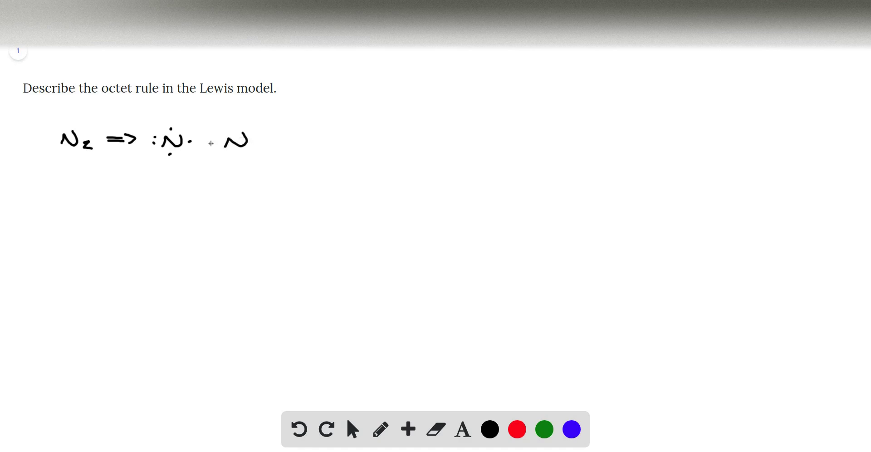
pyautogui.click(215, 141)
pyautogui.click(255, 144)
pyautogui.moveTo(173, 122)
pyautogui.mouseDown()
pyautogui.moveTo(172, 131)
pyautogui.moveTo(239, 130)
pyautogui.moveTo(224, 120)
pyautogui.moveTo(178, 122)
pyautogui.moveTo(184, 138)
pyautogui.moveTo(218, 144)
pyautogui.moveTo(192, 135)
pyautogui.moveTo(189, 162)
pyautogui.moveTo(244, 158)
pyautogui.moveTo(173, 151)
pyautogui.mouseUp()
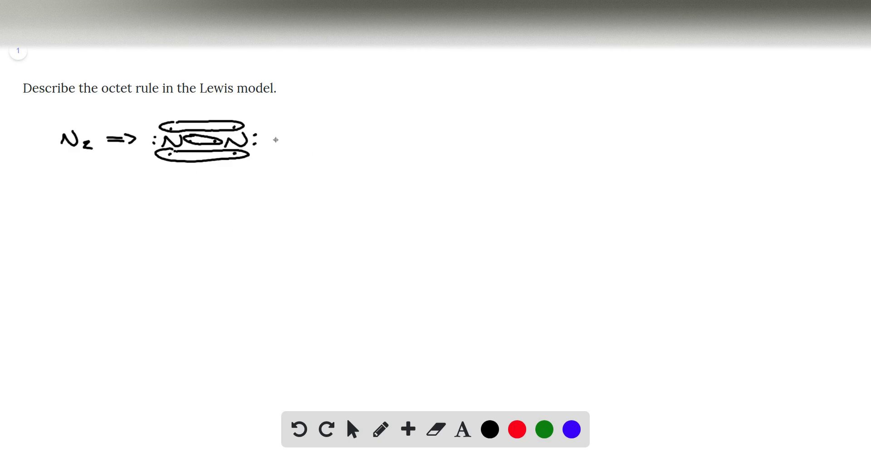
# Draw another arrow leading to :N⋮⋮N:, with shared dots between the atoms and outer lone pairs.
pyautogui.moveTo(282, 138)
pyautogui.mouseDown()
pyautogui.moveTo(307, 139)
pyautogui.moveTo(301, 144)
pyautogui.mouseUp()
pyautogui.click(334, 142)
pyautogui.moveTo(346, 145); pyautogui.dragTo(362, 129)
pyautogui.click(368, 138)
pyautogui.click(373, 145)
pyautogui.moveTo(383, 144)
pyautogui.mouseDown()
pyautogui.moveTo(398, 143)
pyautogui.moveTo(403, 129)
pyautogui.mouseUp()
pyautogui.click(409, 137)
pyautogui.click(409, 141)
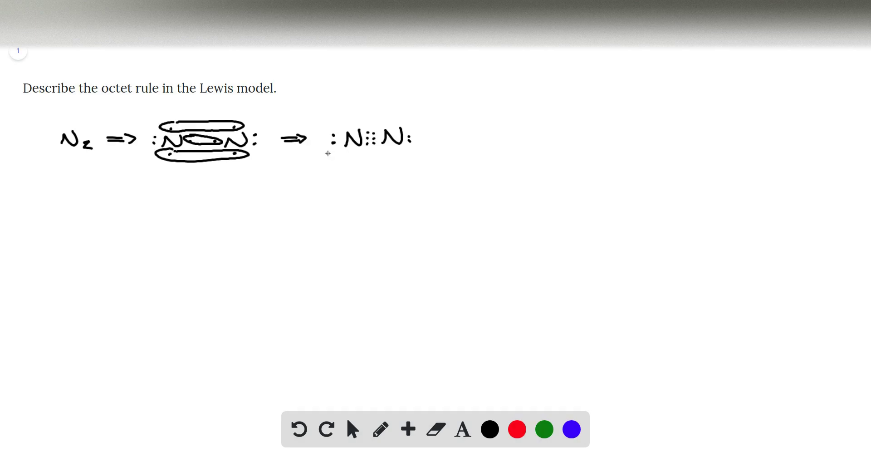
# Draw a bracket under each nitrogen's eight electrons in the triple-bonded structure.
pyautogui.moveTo(327, 149)
pyautogui.mouseDown()
pyautogui.moveTo(326, 157)
pyautogui.moveTo(382, 155)
pyautogui.moveTo(356, 169)
pyautogui.moveTo(363, 165)
pyautogui.mouseUp()
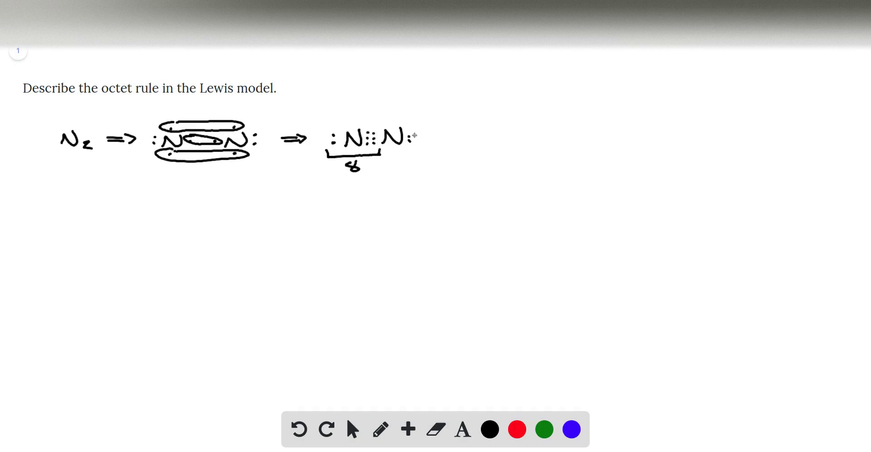
pyautogui.moveTo(368, 160)
pyautogui.mouseDown()
pyautogui.moveTo(421, 156)
pyautogui.moveTo(402, 169)
pyautogui.mouseUp()
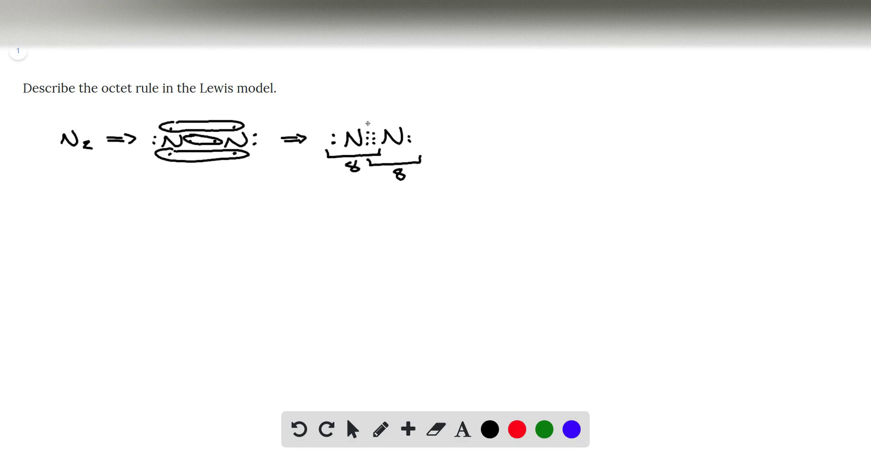